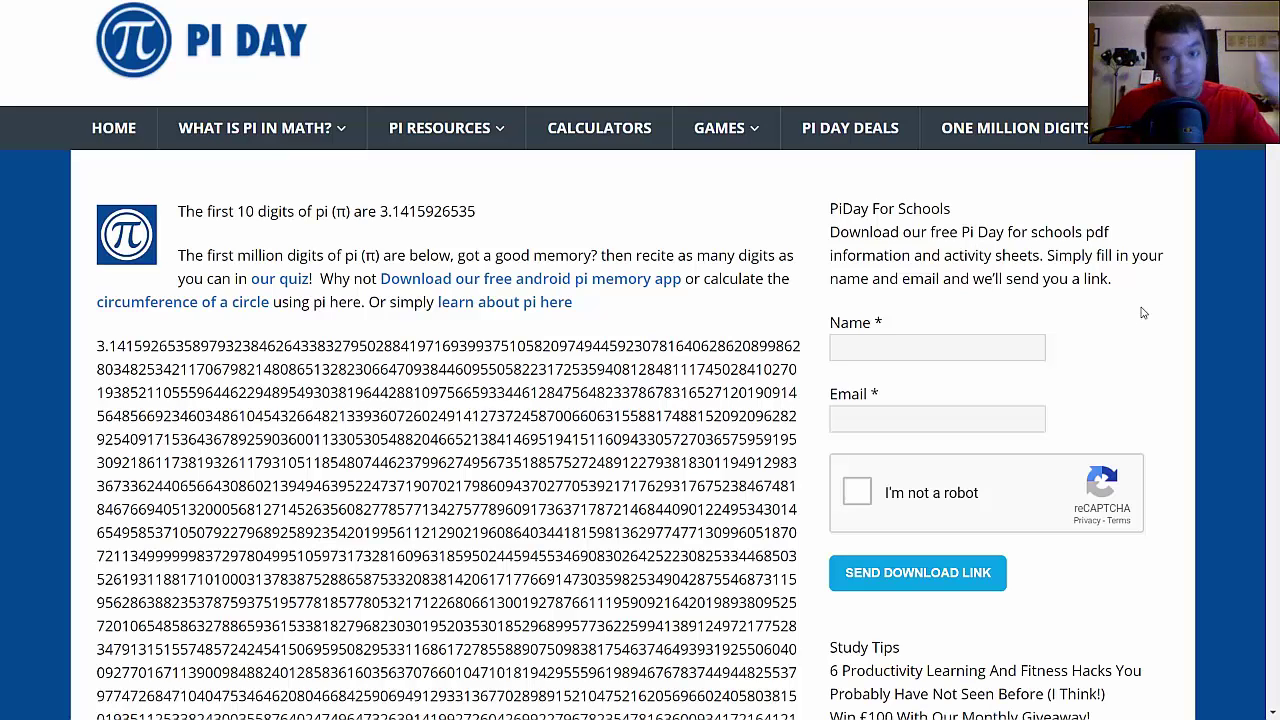
pyautogui.scroll(-1, 485, 381)
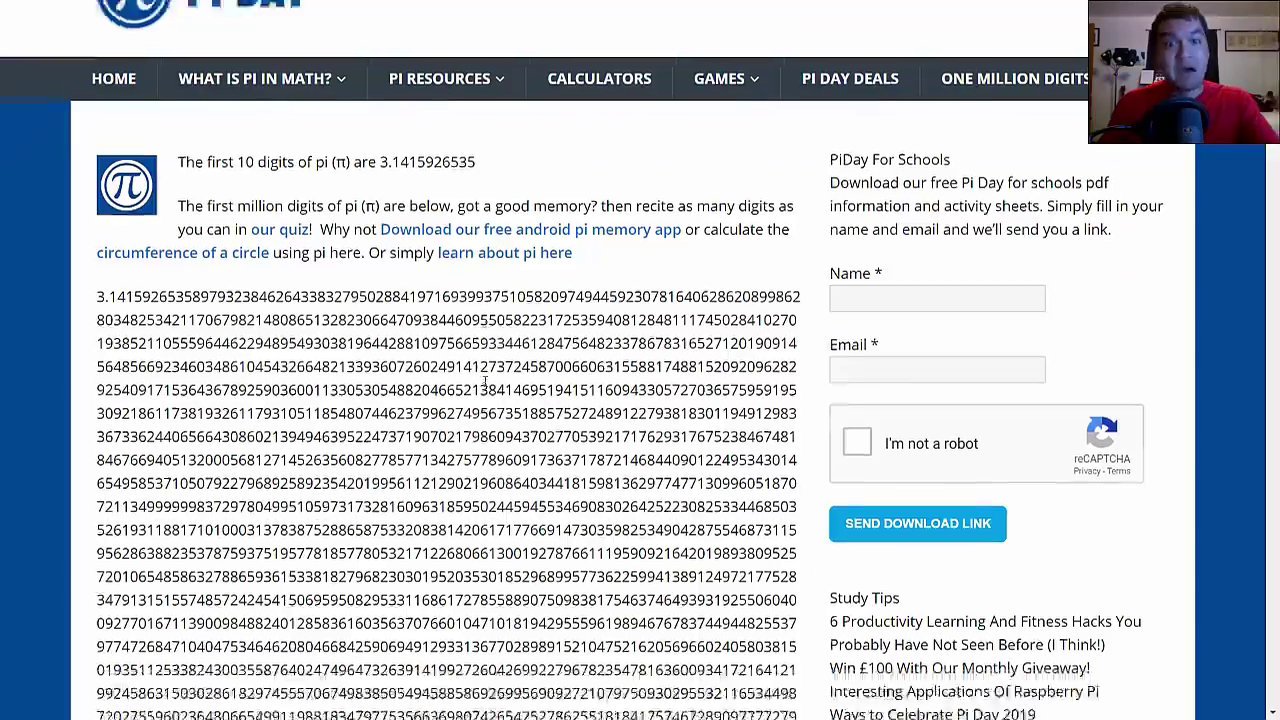
pyautogui.scroll(-5, 485, 381)
pyautogui.scroll(-3, 500, 385)
pyautogui.scroll(-5, 520, 390)
pyautogui.scroll(-3, 548, 398)
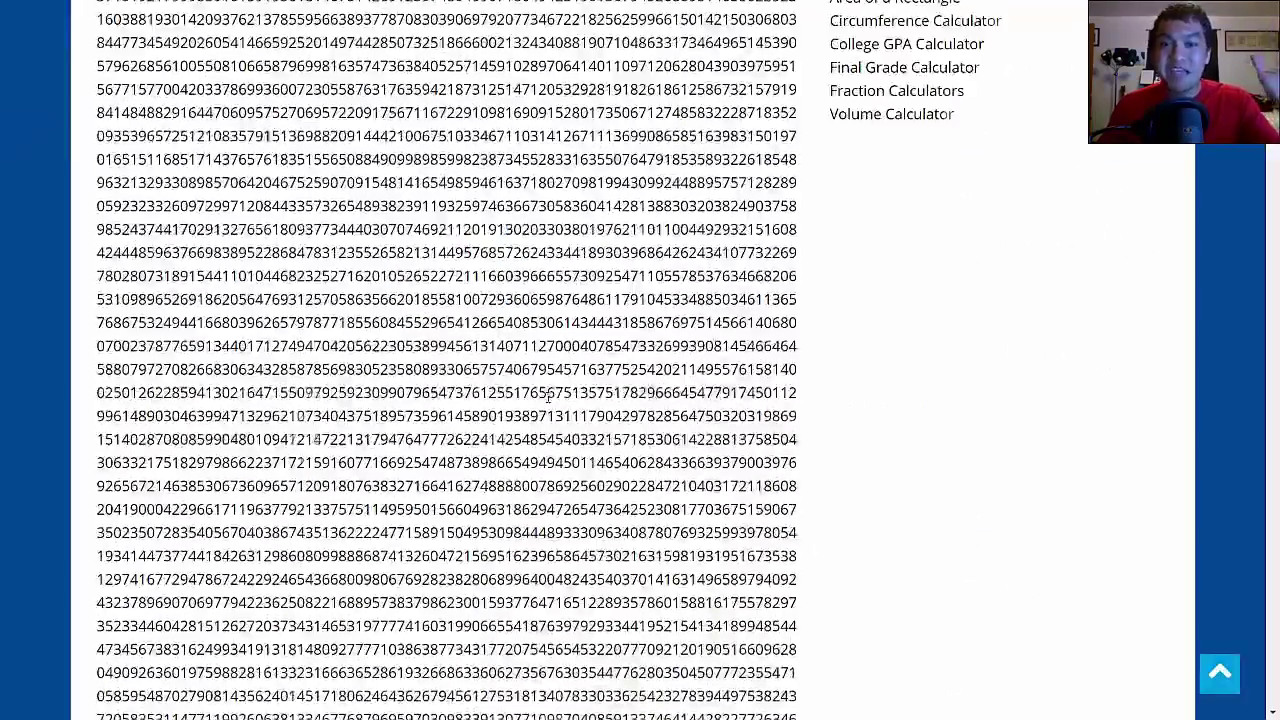
pyautogui.scroll(10, 548, 398)
pyautogui.scroll(5, 548, 398)
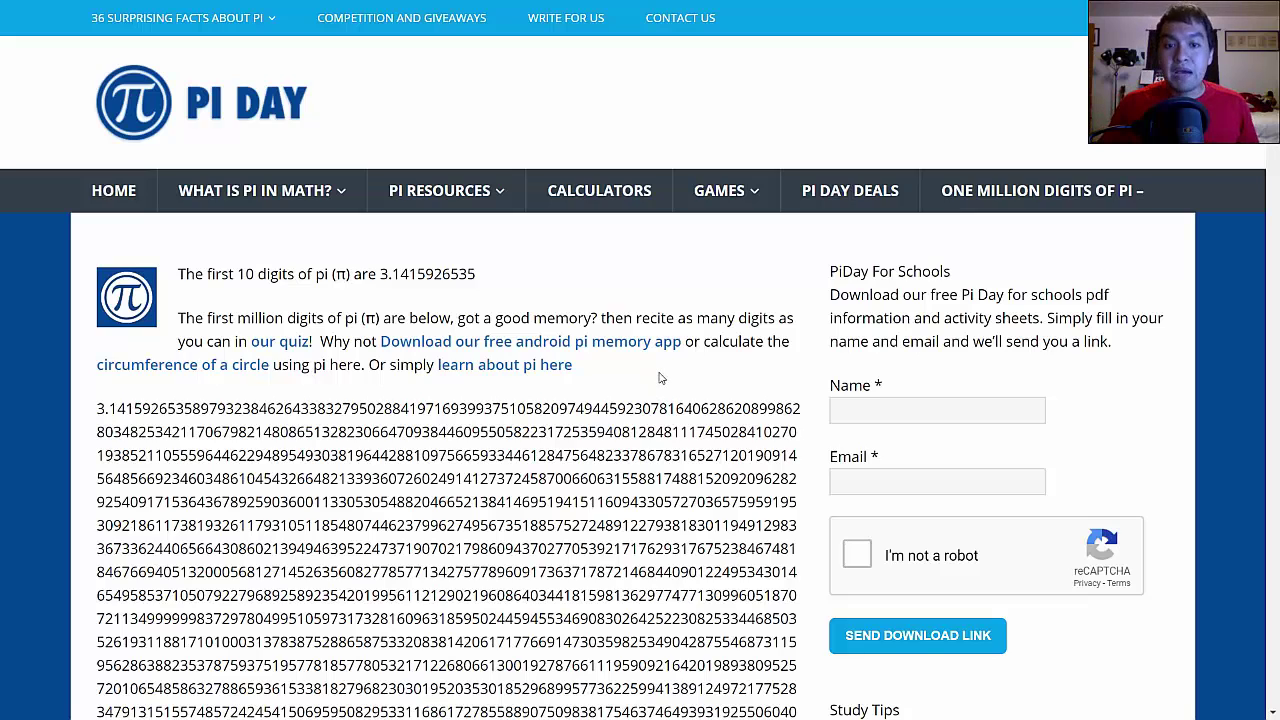
pyautogui.scroll(-1, 659, 373)
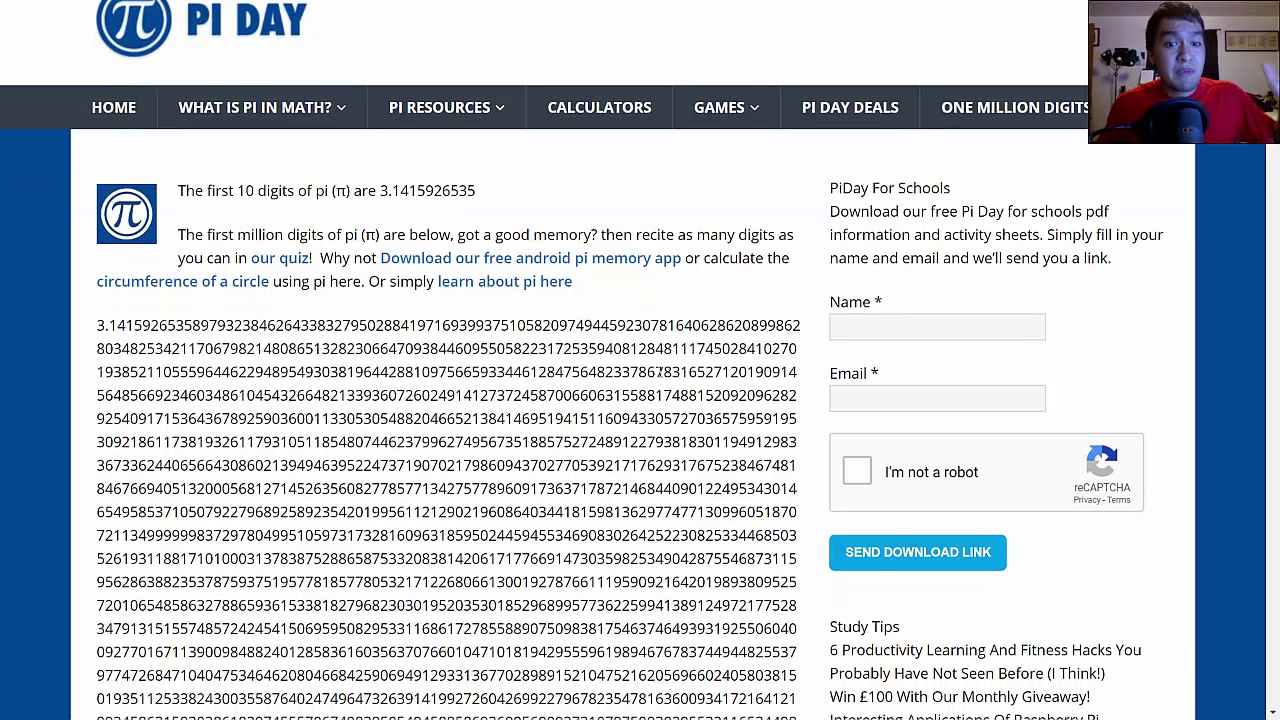